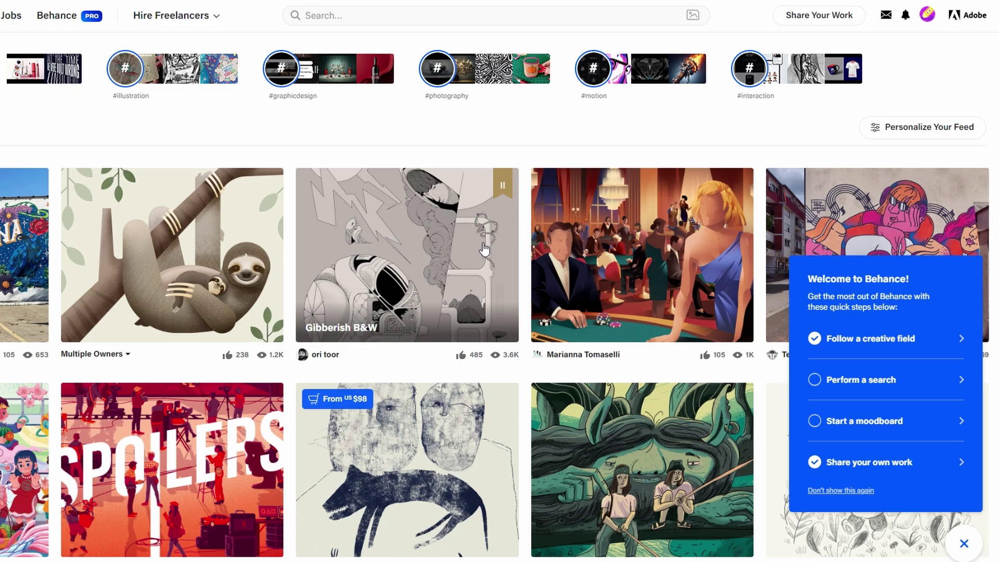
scroll(499, 228, down, 5)
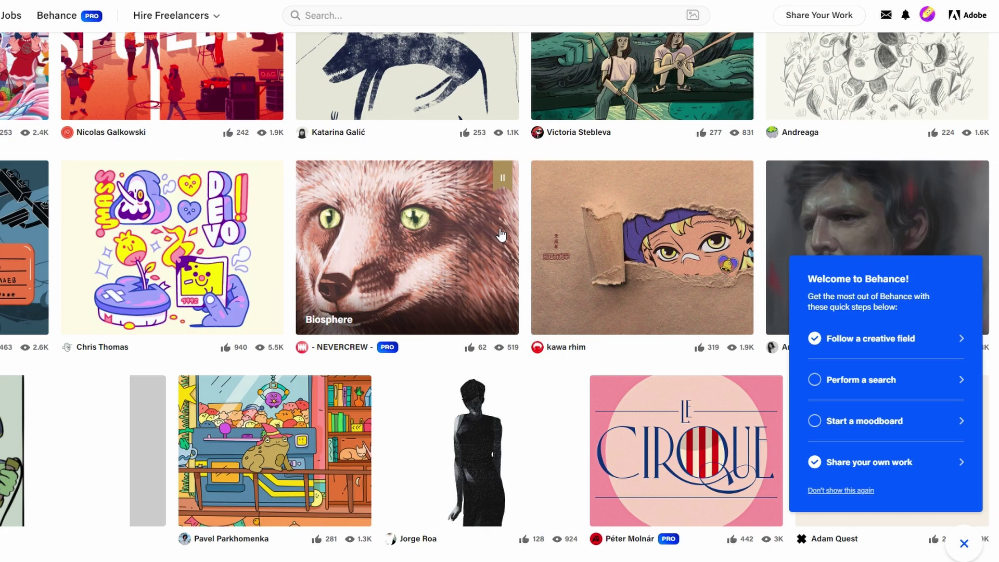
scroll(501, 233, up, 3)
scroll(506, 230, up, 3)
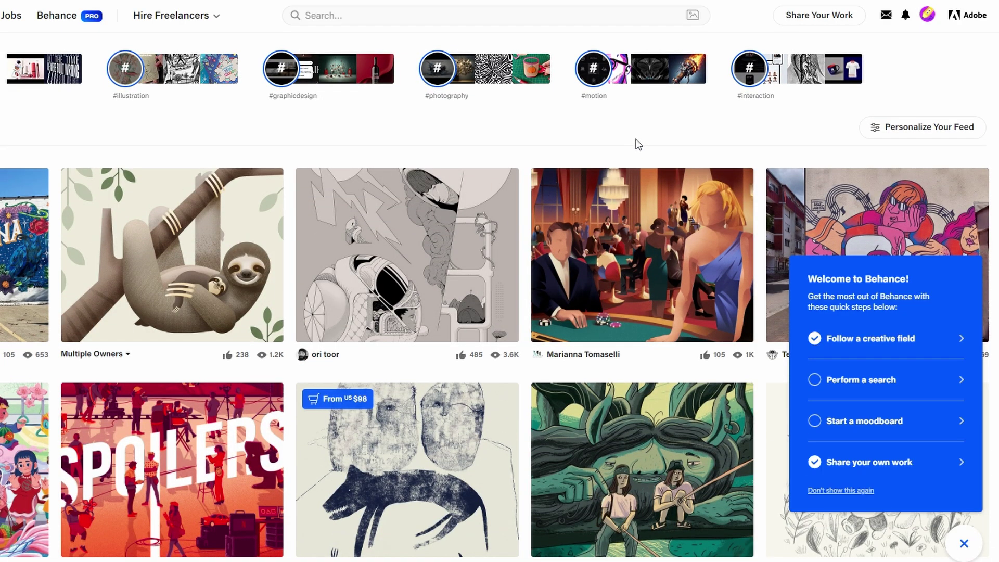
Go to the Behance profile page from the avatar dropdown menu
click(926, 15)
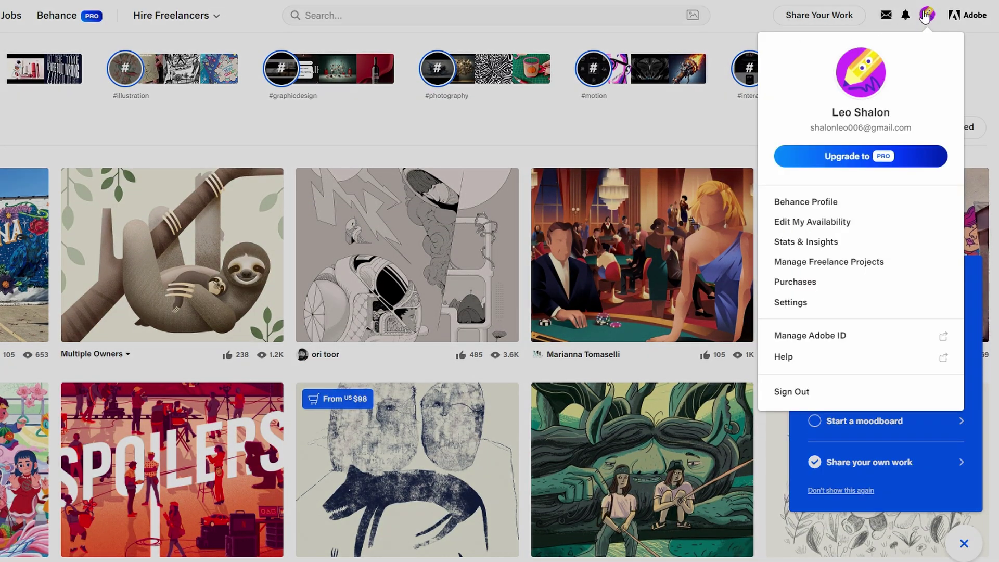
click(808, 210)
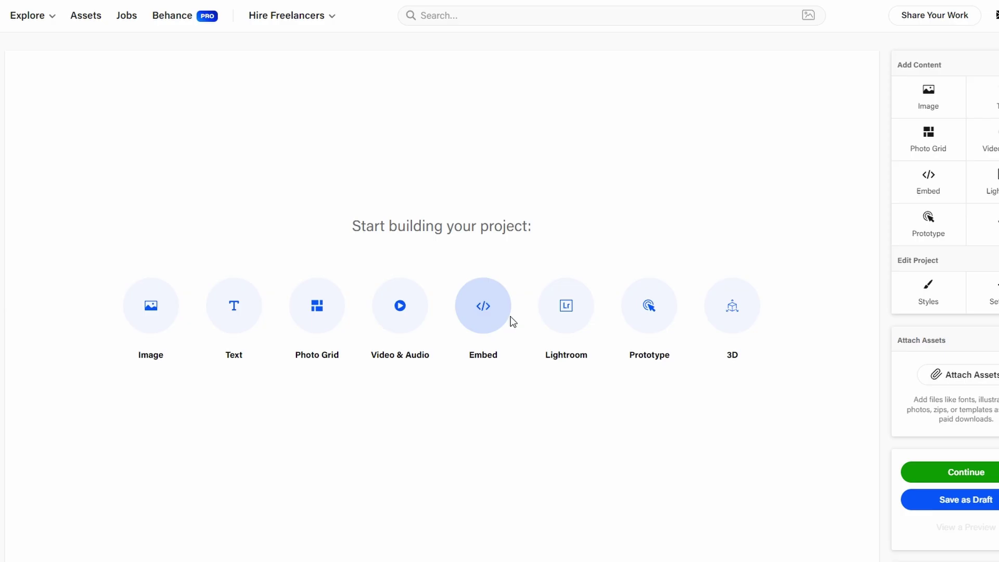
Open Behance's Embed Media dialog from the project editor
click(479, 310)
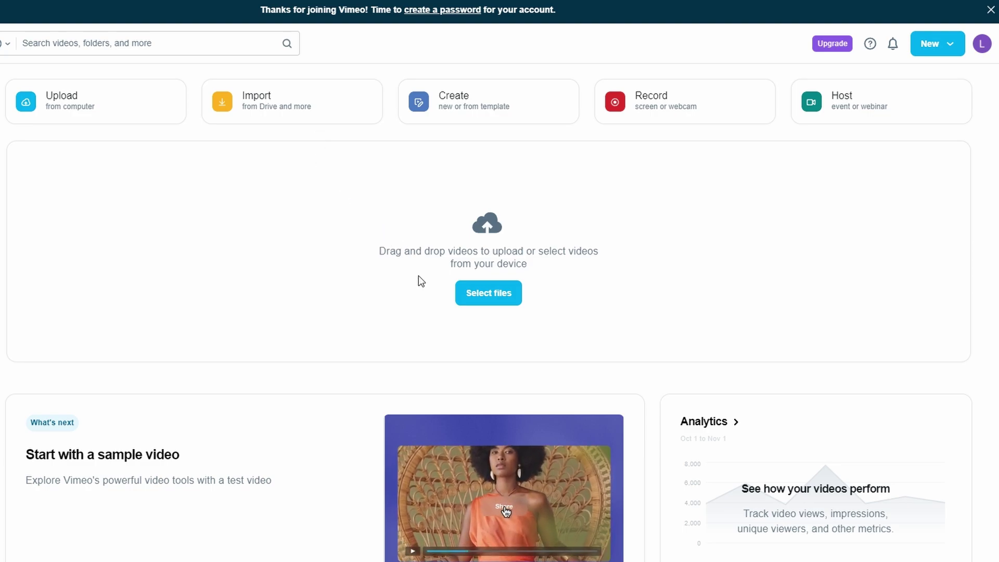
Choose the dolphin video file from the computer to start the Vimeo upload
click(500, 281)
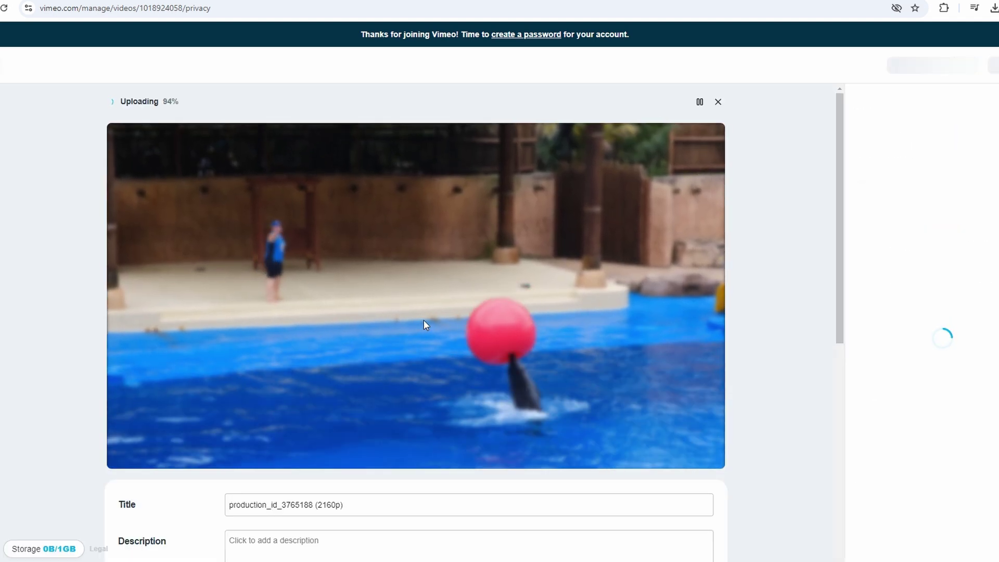
scroll(423, 321, down, 2)
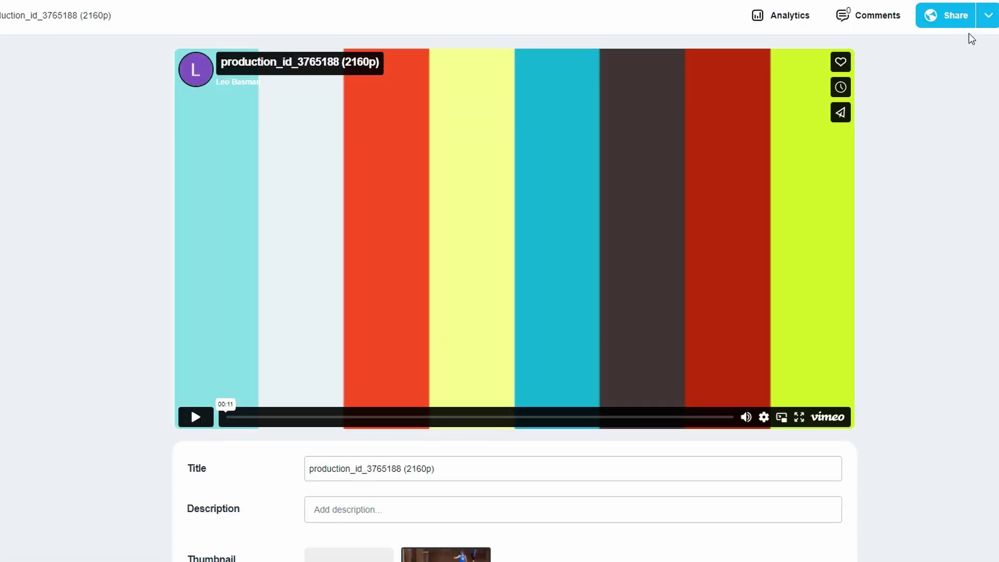
Copy the Vimeo embed code from the Share menu and paste it into Behance's Embed Media dialog
click(988, 23)
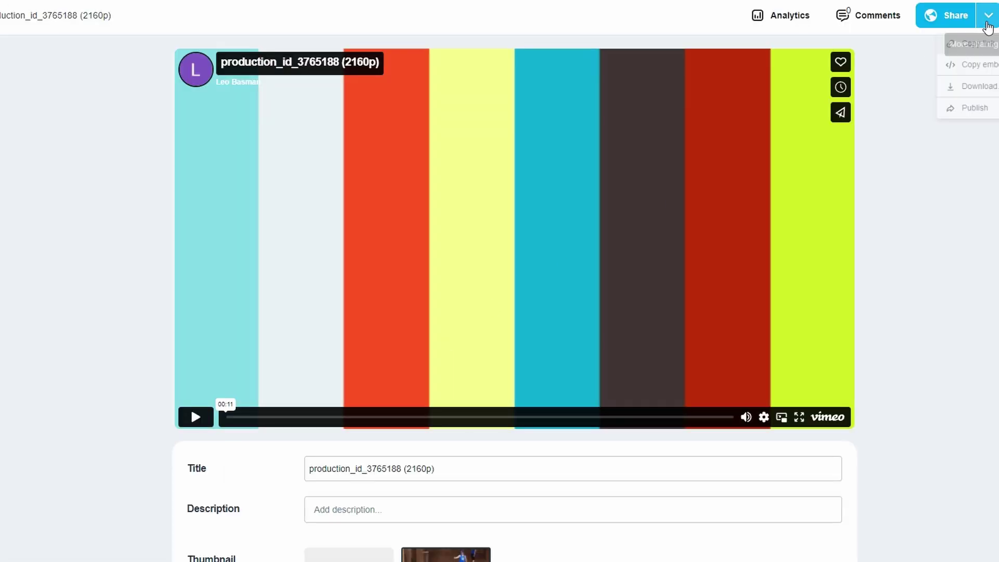
click(976, 66)
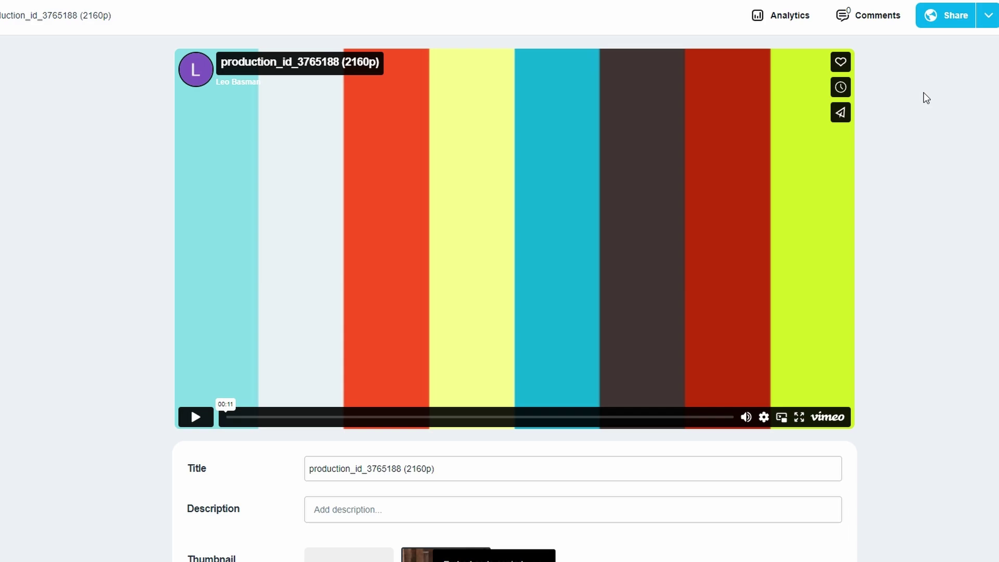
scroll(479, 552, down, 1)
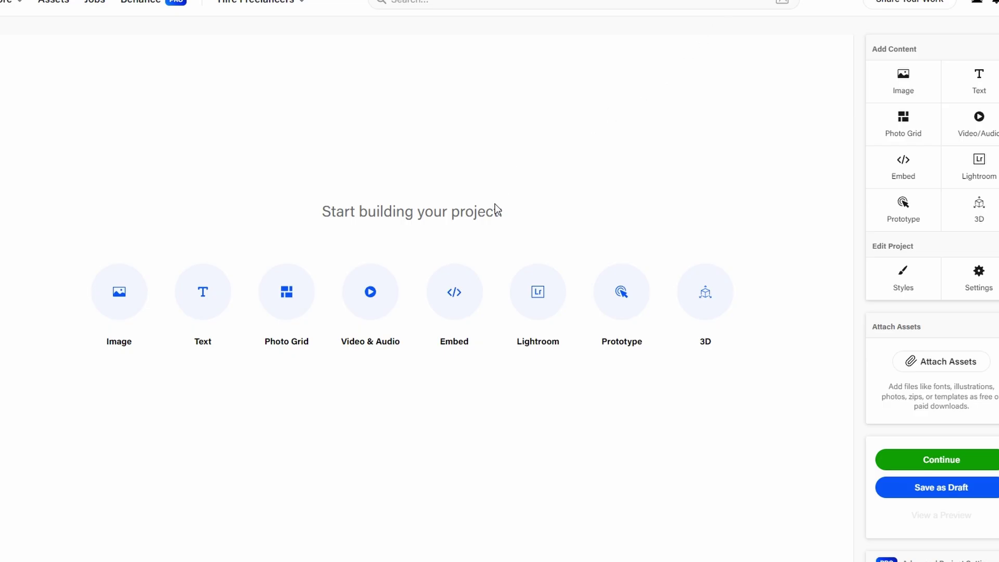
click(453, 290)
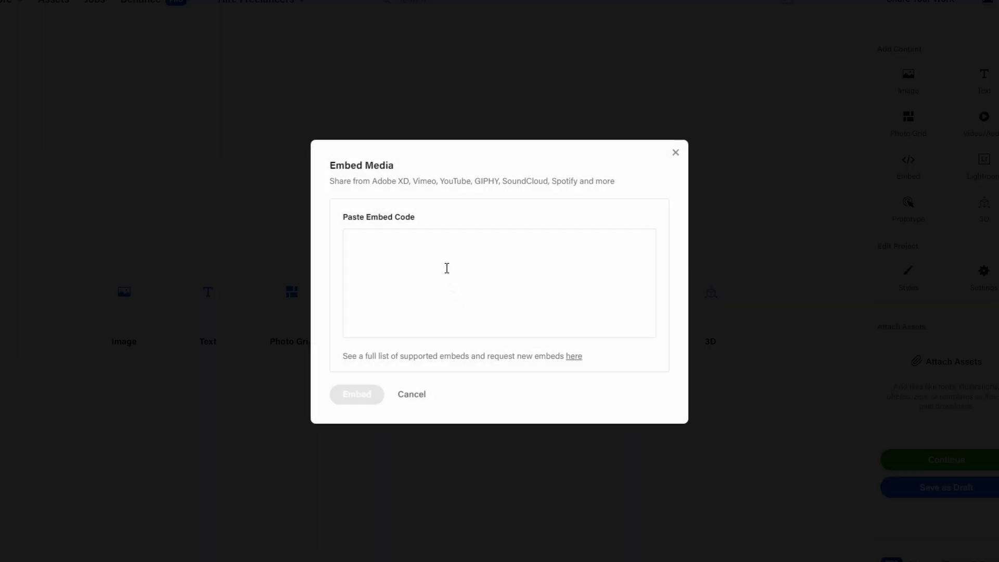
click(433, 245)
key(ctrl+v)
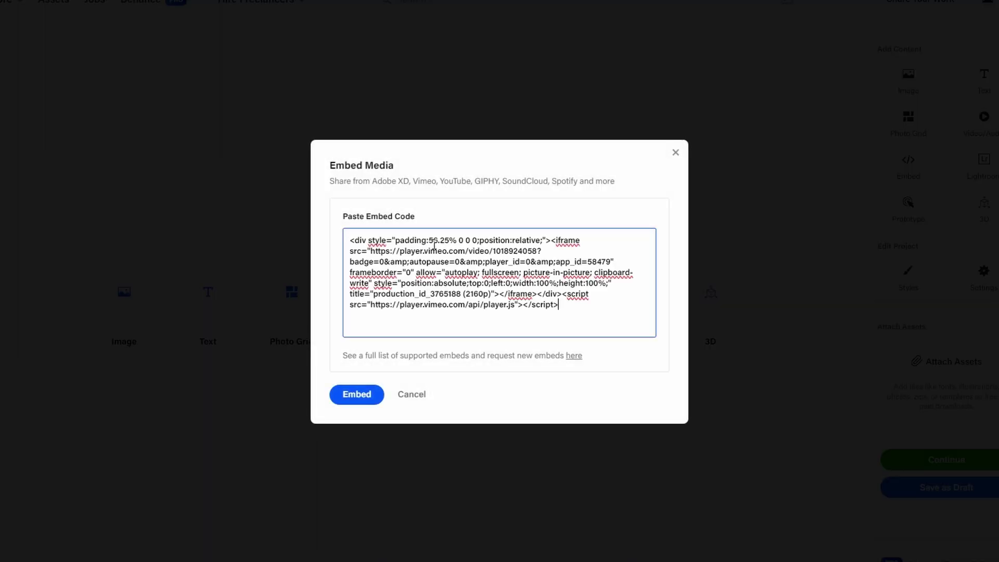
click(363, 395)
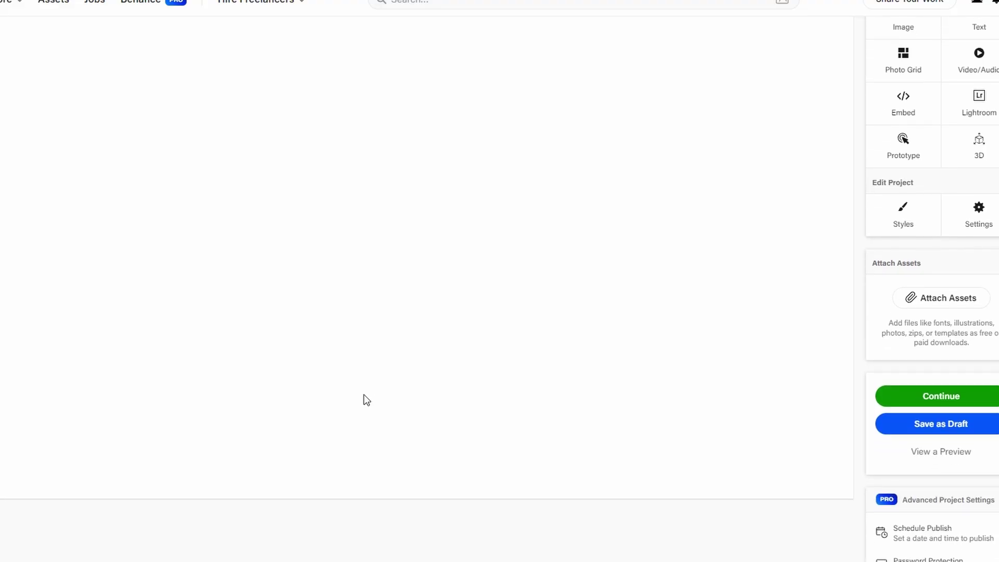